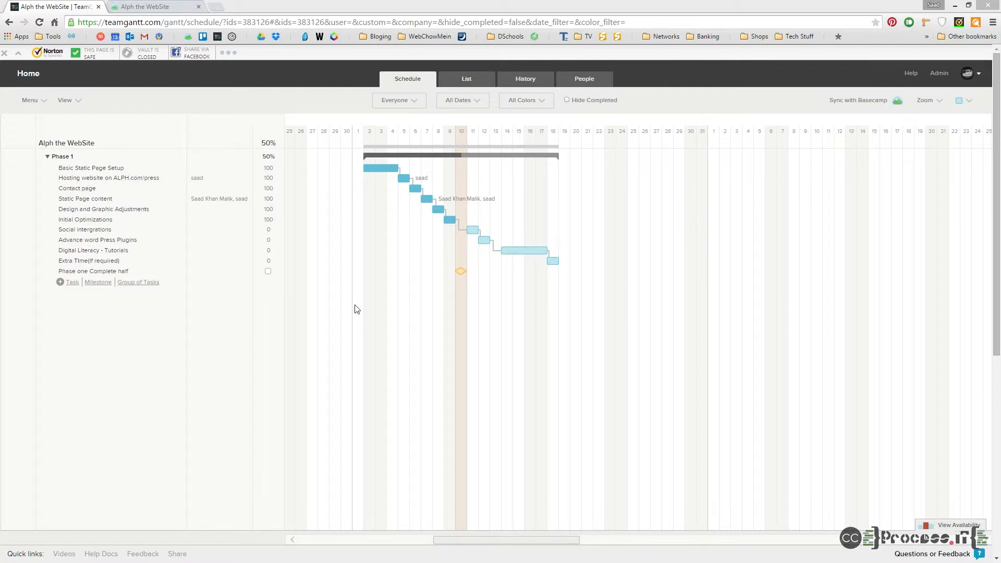
# Compare the Alph the WebSite project's Phase 1 items between the TeamGantt schedule and the Basecamp to-do list
pyautogui.click(167, 6)
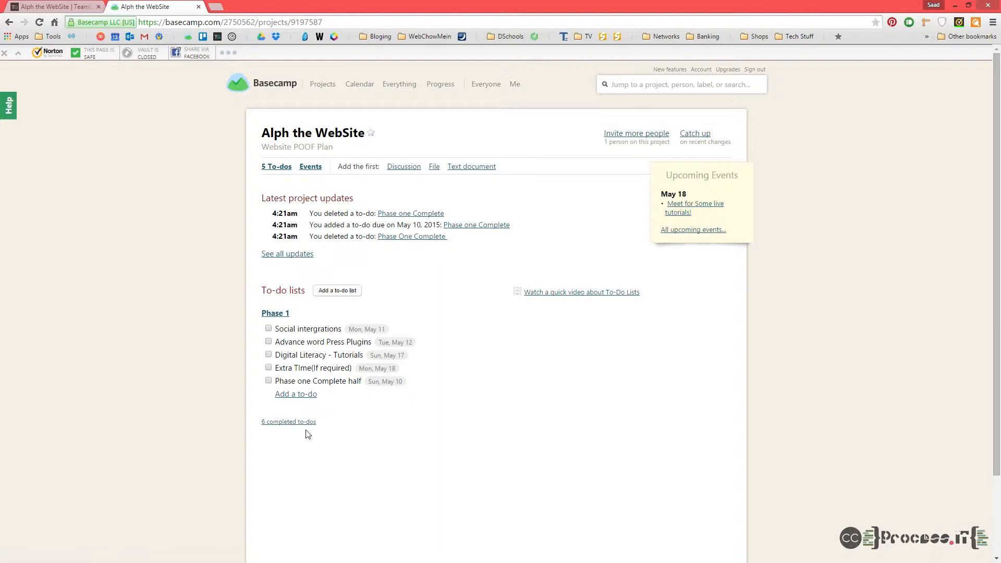
pyautogui.click(78, 4)
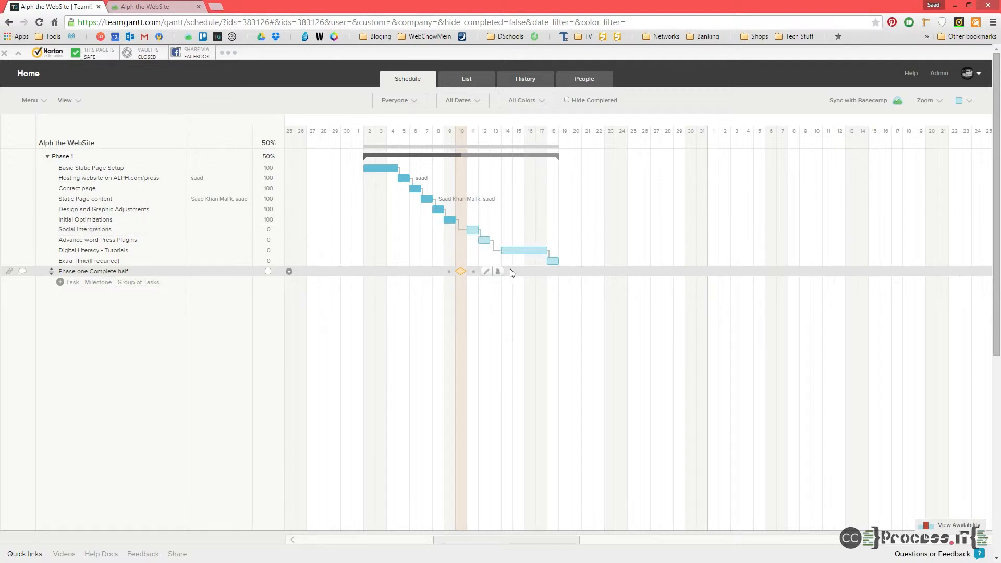
pyautogui.click(182, 9)
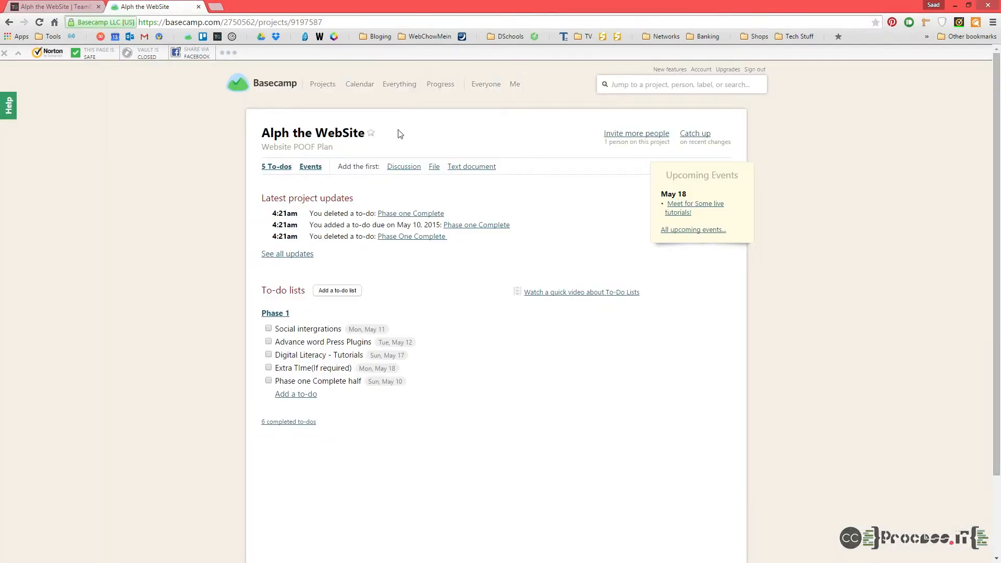
# Assign the Social intergrations to-do to the account owner and set its due date to May 12, 2015
pyautogui.click(361, 332)
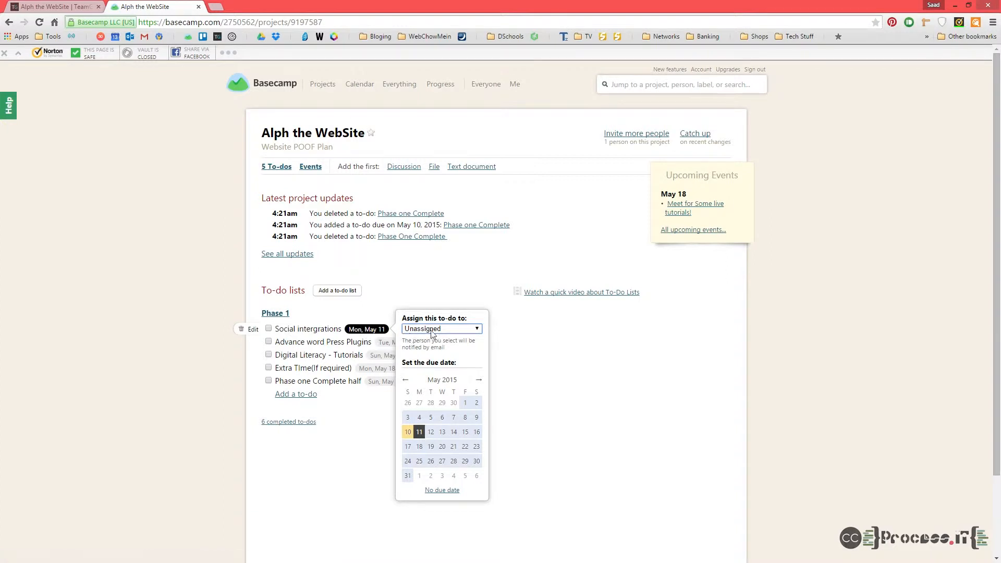
pyautogui.click(476, 329)
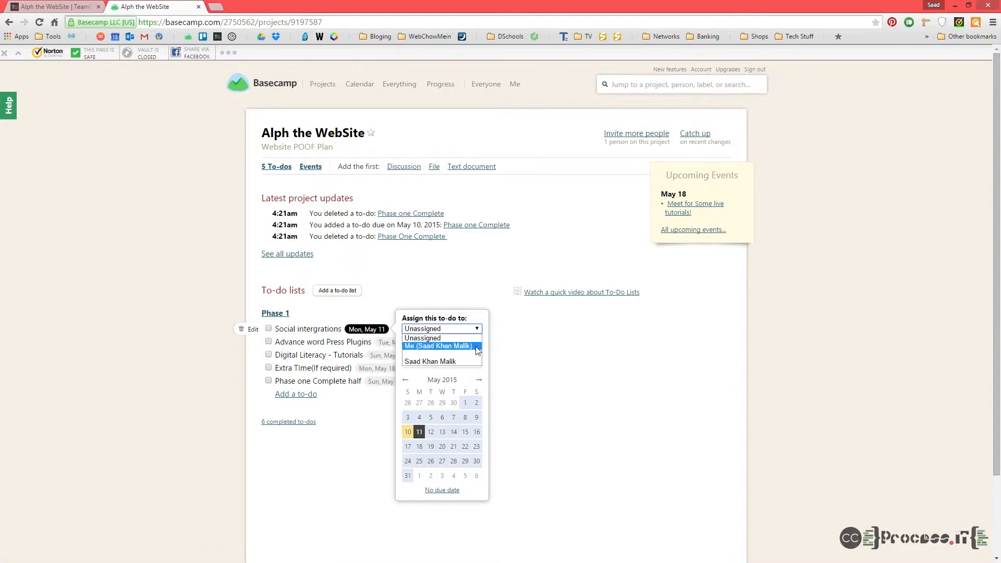
pyautogui.click(476, 347)
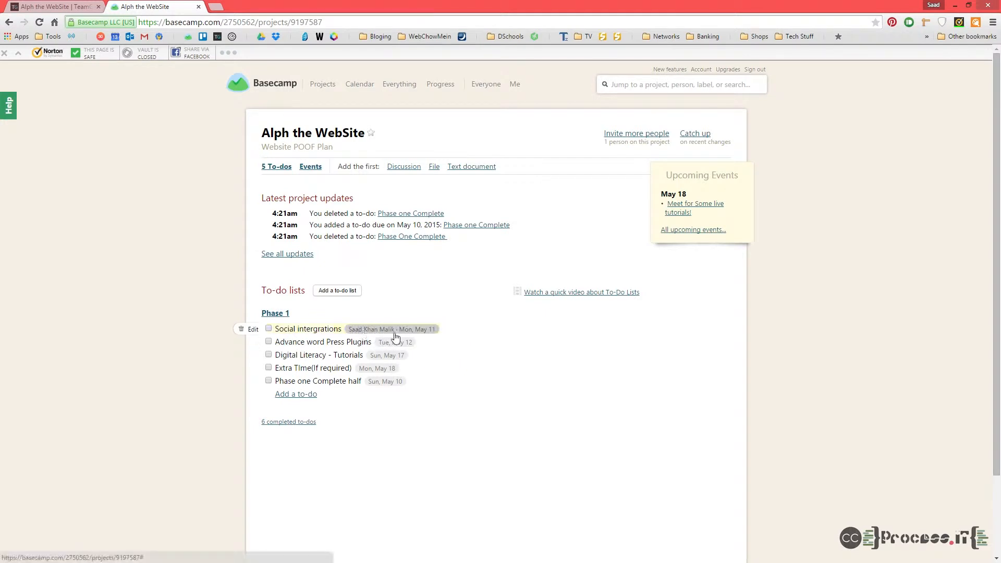
pyautogui.click(410, 330)
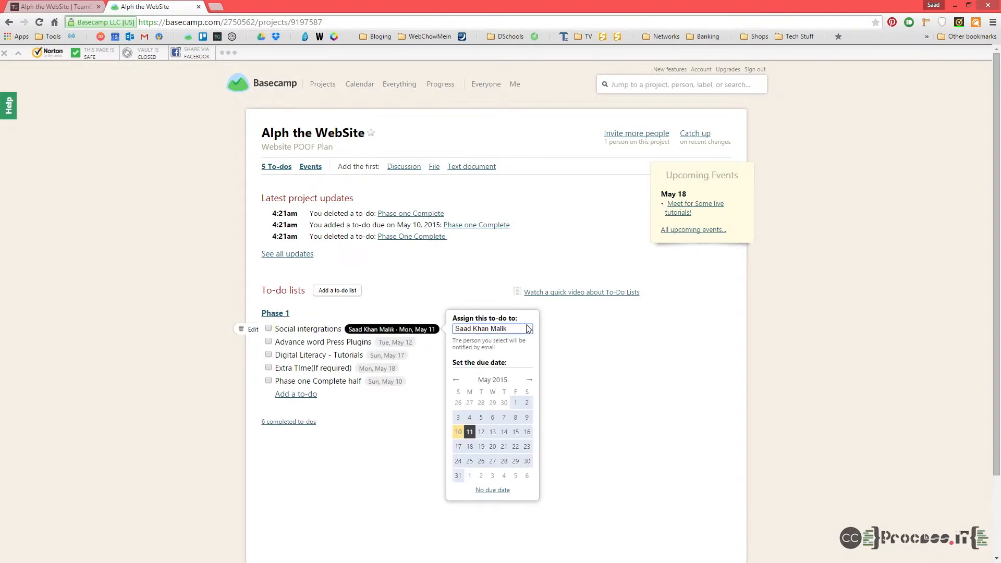
pyautogui.click(483, 432)
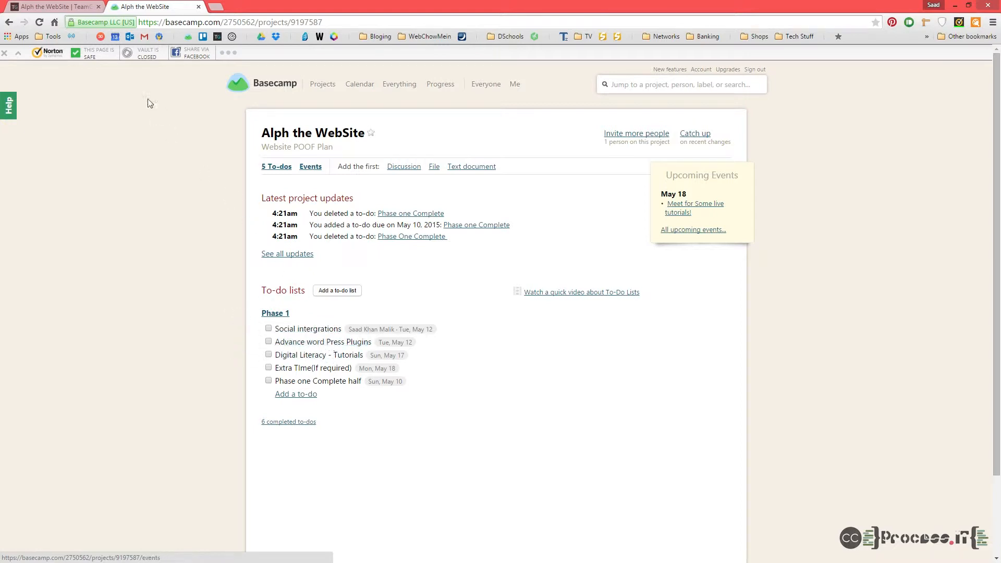
# Switch to TeamGantt and reschedule Advance word Press Plugins to May 13, with Digital Literacy - Tutorials running May 14 to 17
pyautogui.click(72, 9)
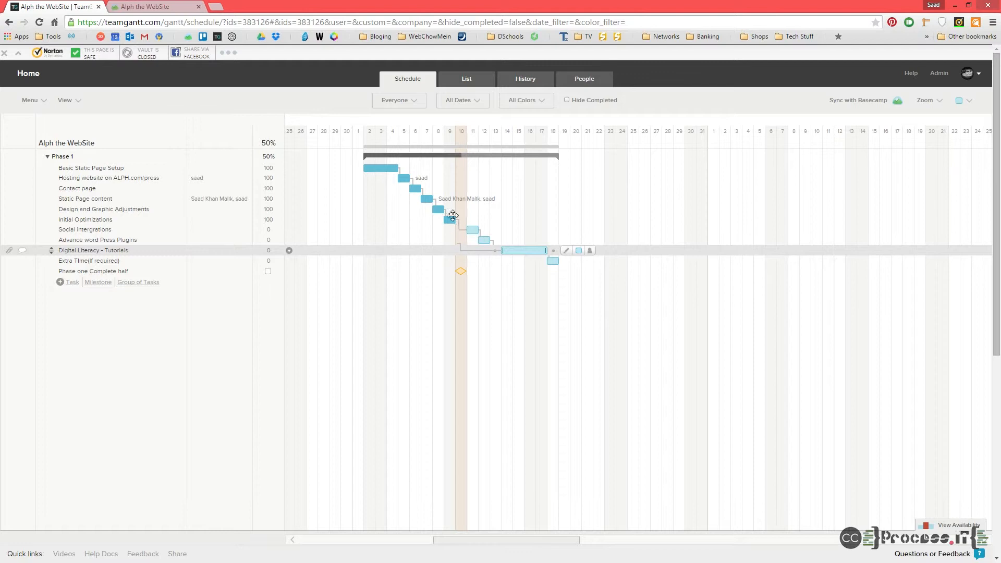
pyautogui.moveTo(452, 214); pyautogui.dragTo(669, 227)
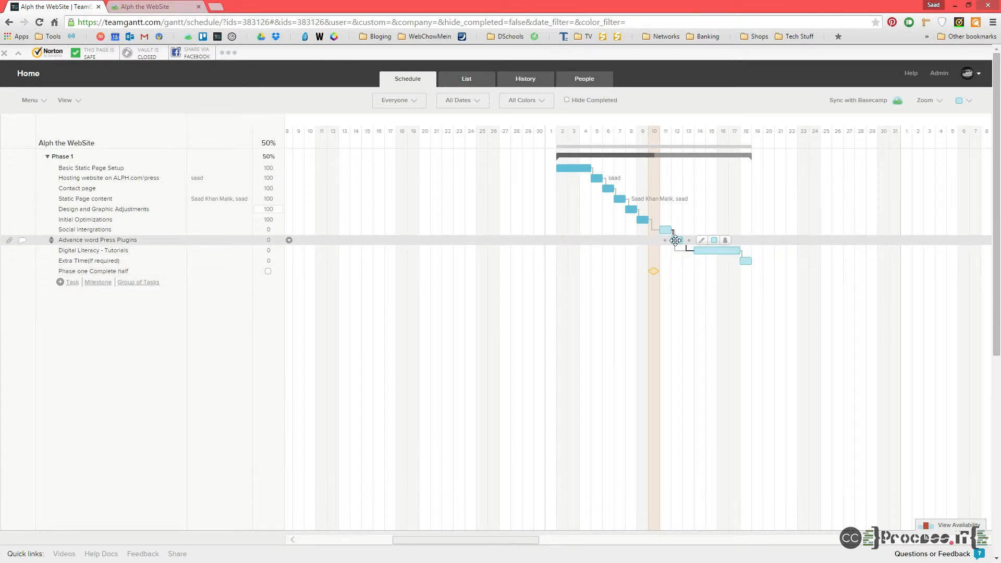
pyautogui.moveTo(678, 238); pyautogui.dragTo(700, 241)
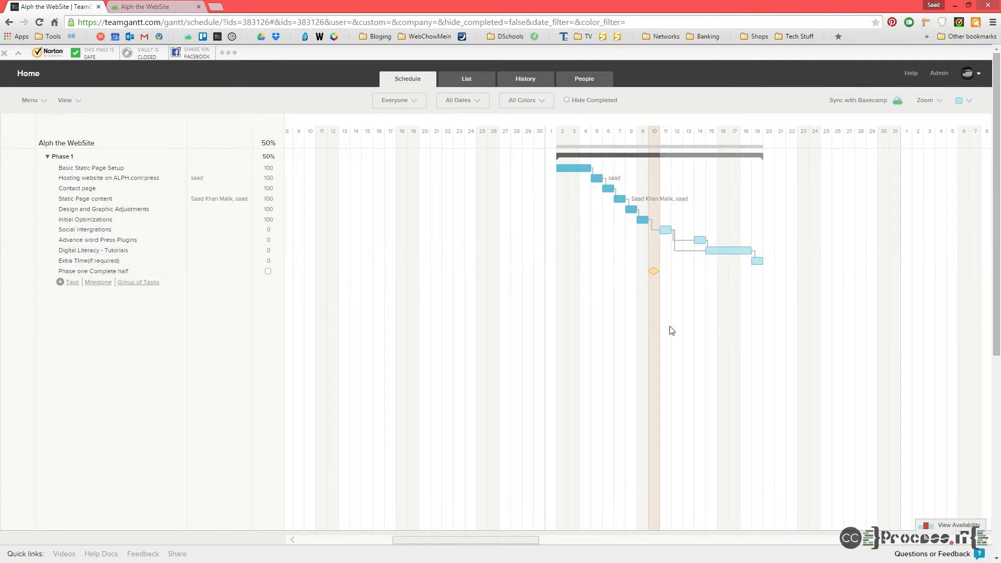
pyautogui.moveTo(714, 250); pyautogui.dragTo(677, 239)
pyautogui.moveTo(537, 540); pyautogui.dragTo(585, 559)
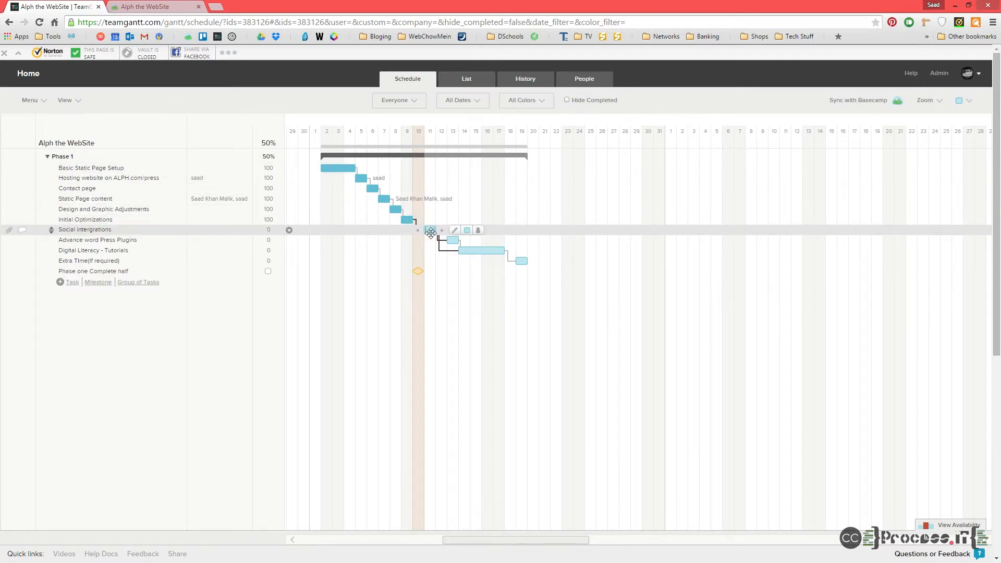
# Set the Social intergrations task's completion to 50 percent
pyautogui.click(273, 229)
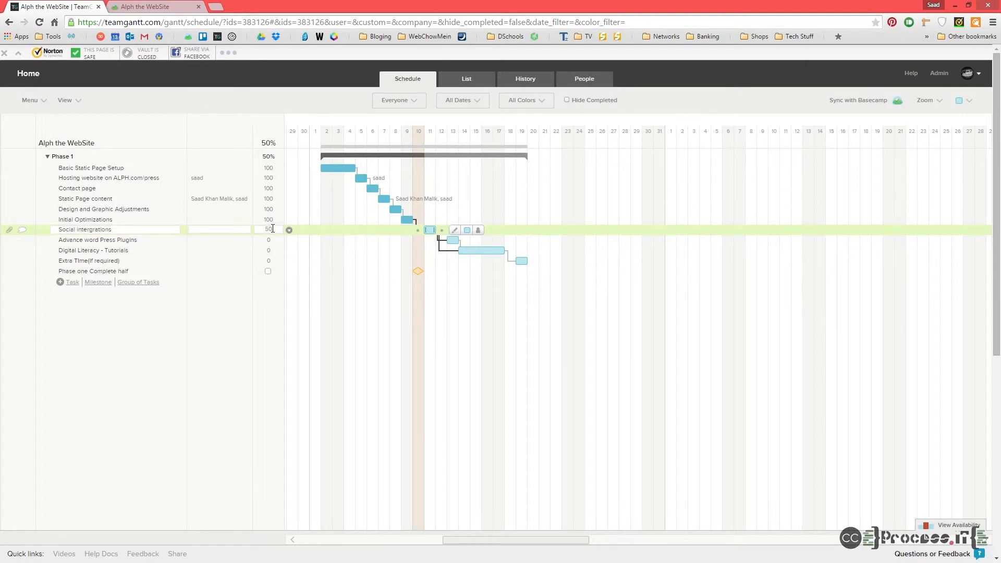
pyautogui.press('Return')
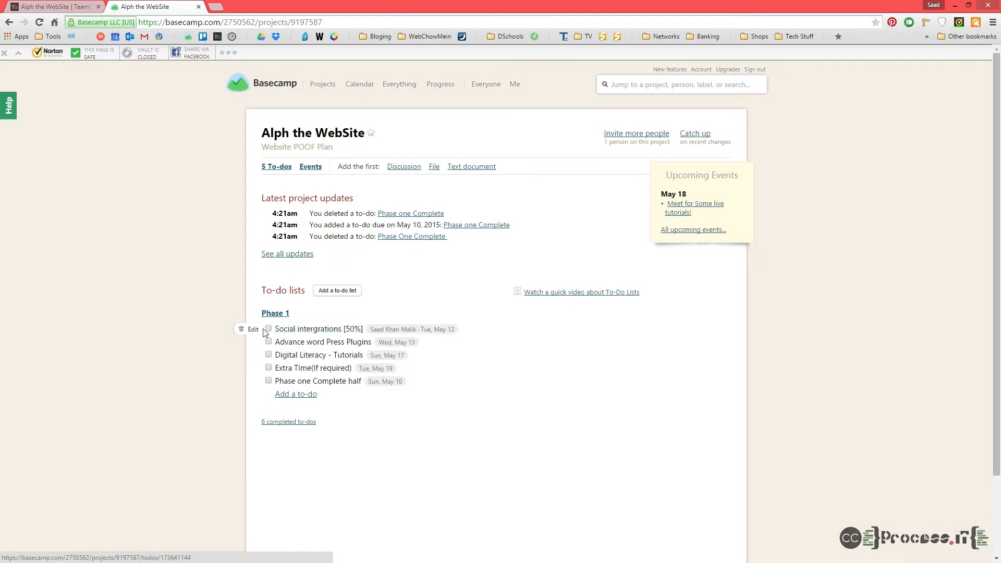
# In the Basecamp project, change the Social intergrations to-do's title to "Social integration [70%]" and save it
pyautogui.click(254, 329)
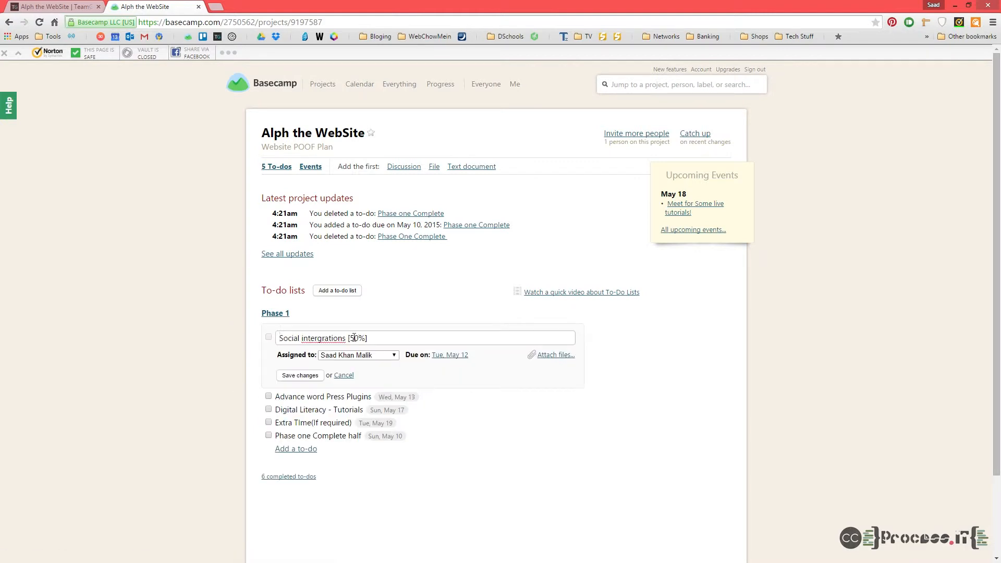
pyautogui.write('70')
pyautogui.rightClick(315, 338)
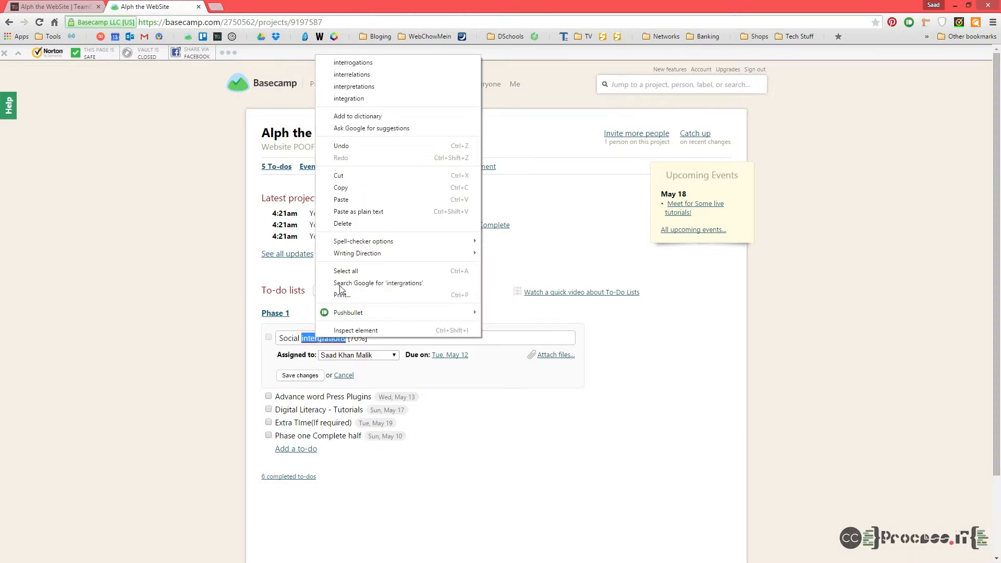
pyautogui.click(371, 98)
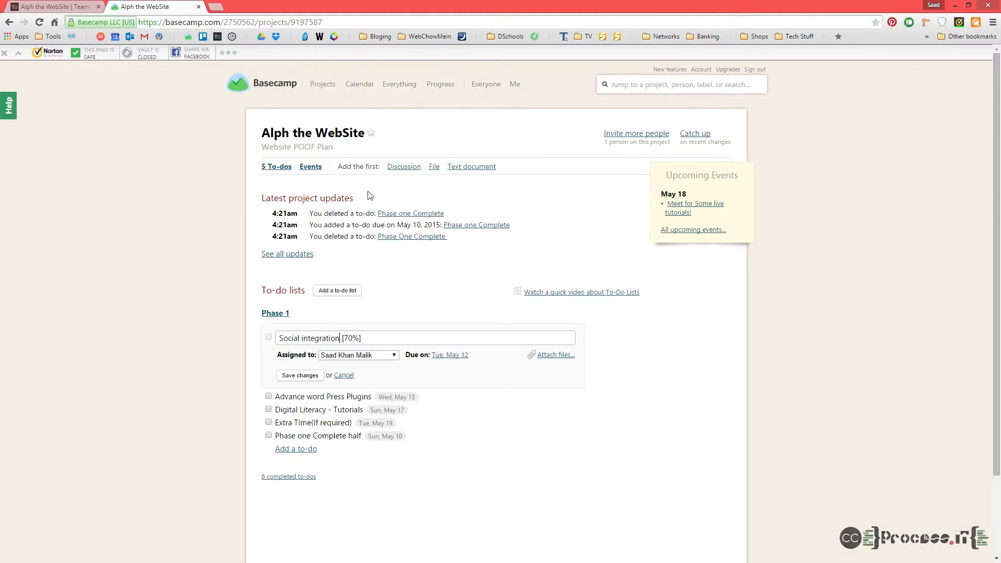
pyautogui.click(316, 376)
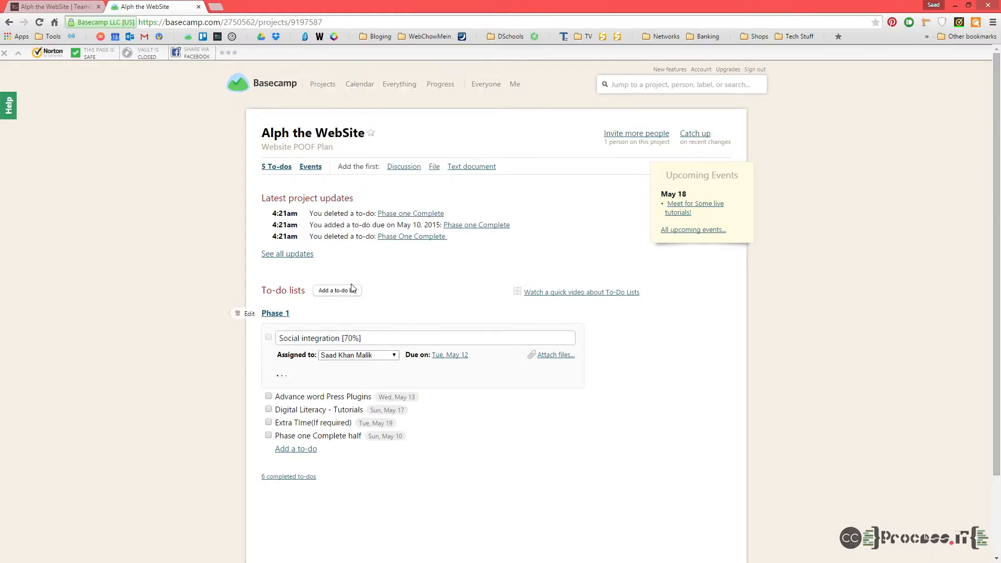
# Switch to TeamGantt and assign both listed people to the Advance word Press Plugins task
pyautogui.click(58, 7)
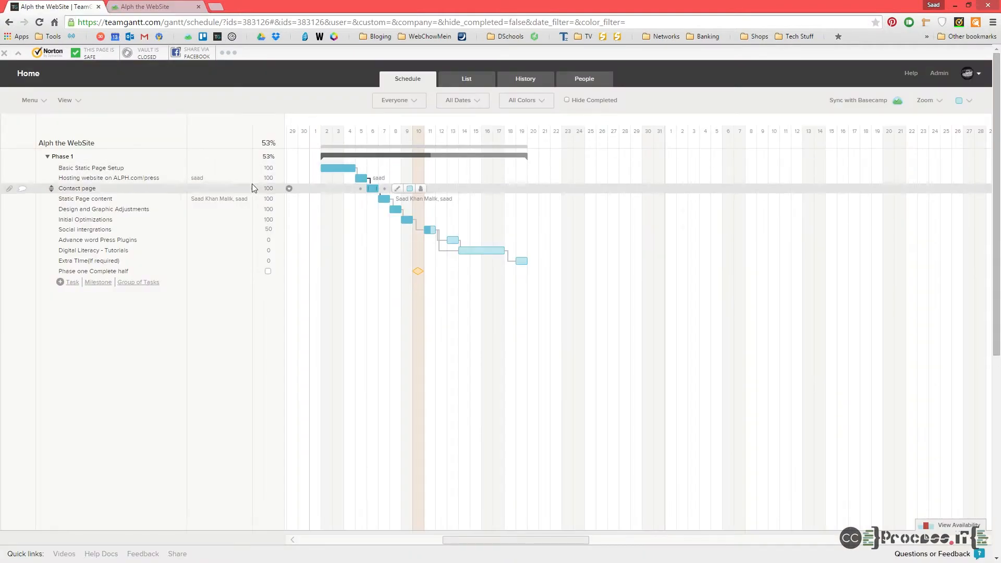
pyautogui.click(273, 232)
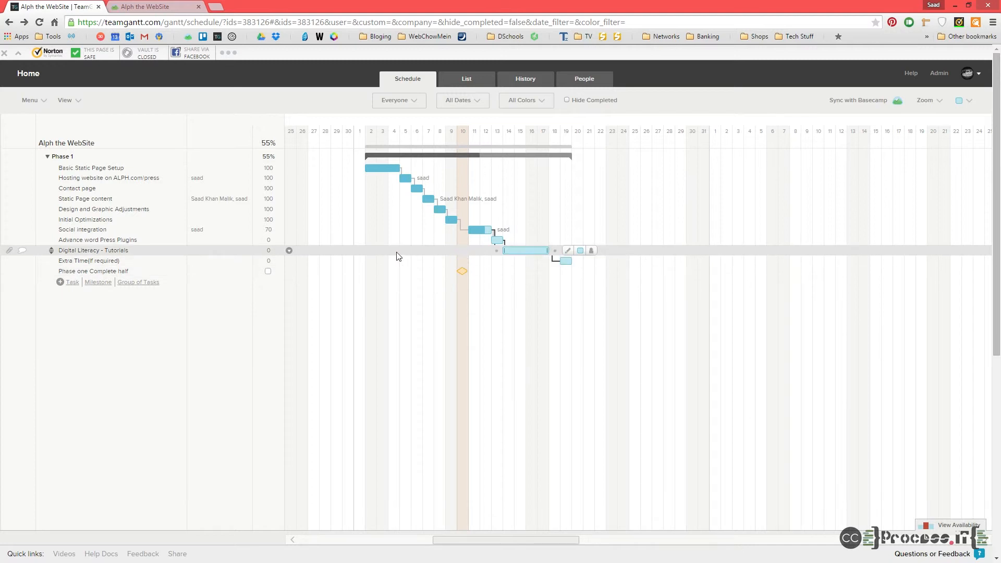
pyautogui.click(226, 240)
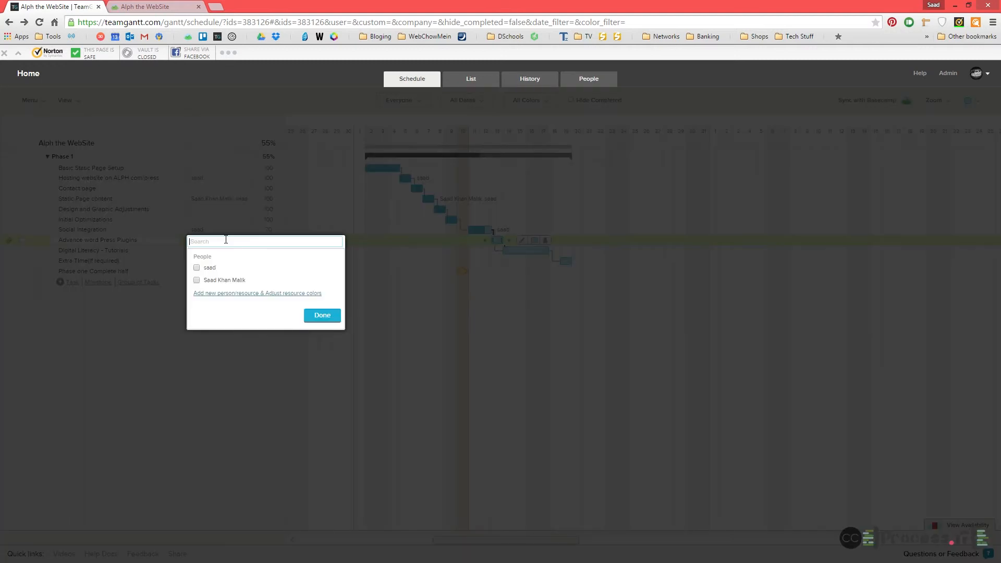
pyautogui.click(197, 267)
pyautogui.click(197, 280)
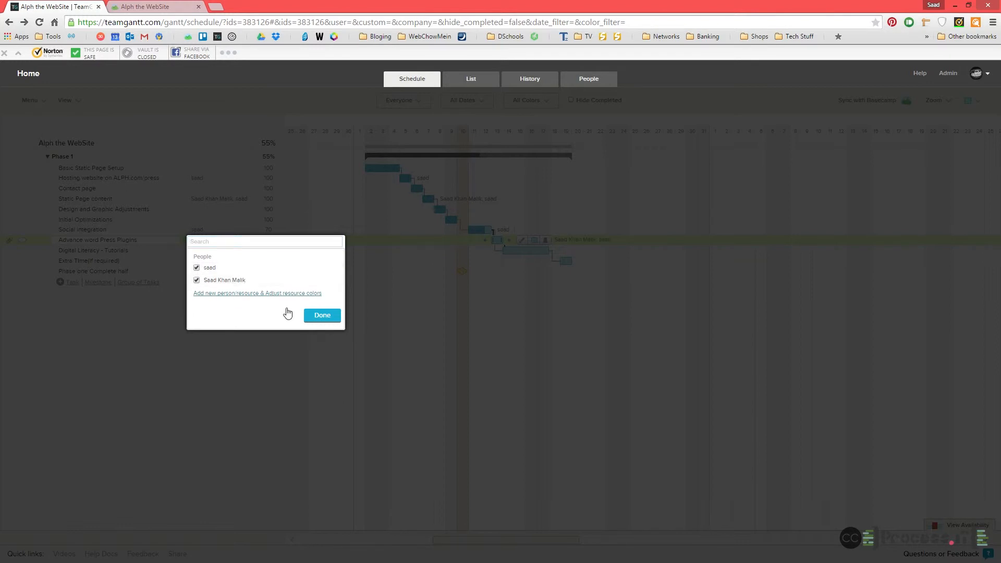
pyautogui.click(324, 315)
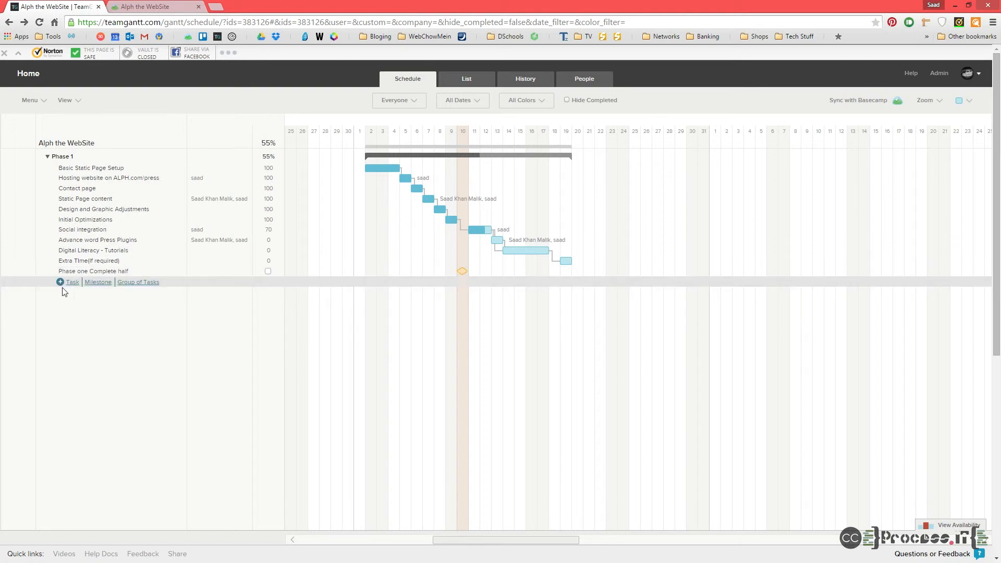
# Add a milestone named "Phase one Complete" to Phase 1, leave it unchecked, and move it to May 20
pyautogui.click(98, 282)
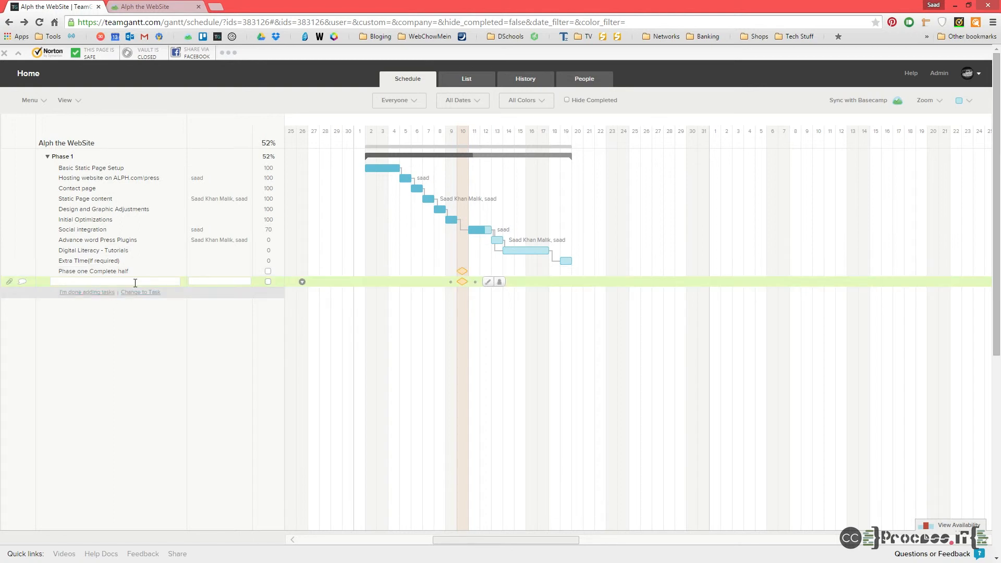
pyautogui.write('Phase one Complete')
pyautogui.click(268, 282)
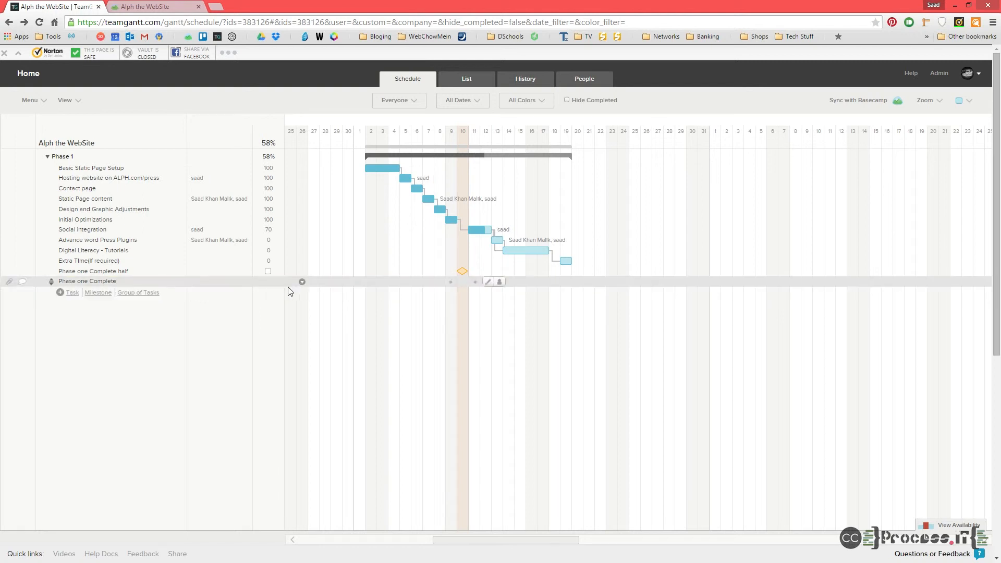
pyautogui.click(268, 281)
pyautogui.moveTo(463, 282); pyautogui.dragTo(580, 283)
# Create dependencies from Initial Optimizations to Phase one Complete half, and from that milestone and the Extra TIme task to Phase one Complete
pyautogui.moveTo(474, 272); pyautogui.dragTo(576, 282)
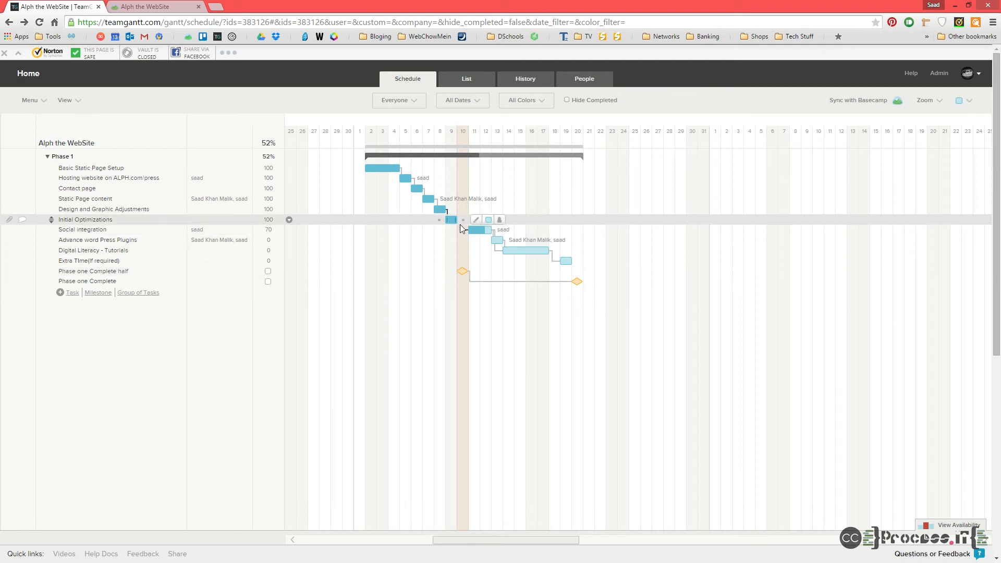
pyautogui.moveTo(462, 220); pyautogui.dragTo(465, 268)
pyautogui.moveTo(577, 263); pyautogui.dragTo(581, 276)
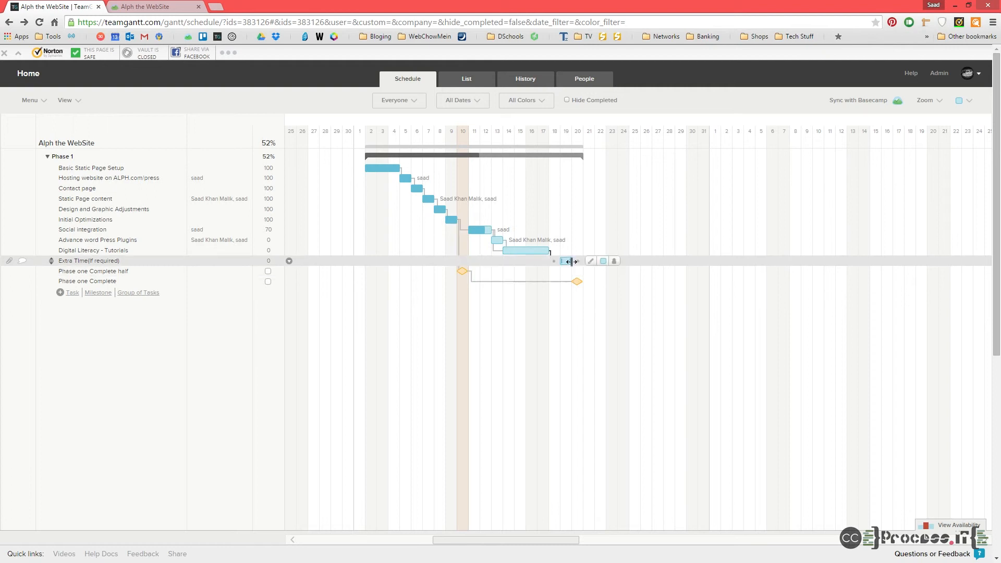
pyautogui.moveTo(578, 262); pyautogui.dragTo(579, 281)
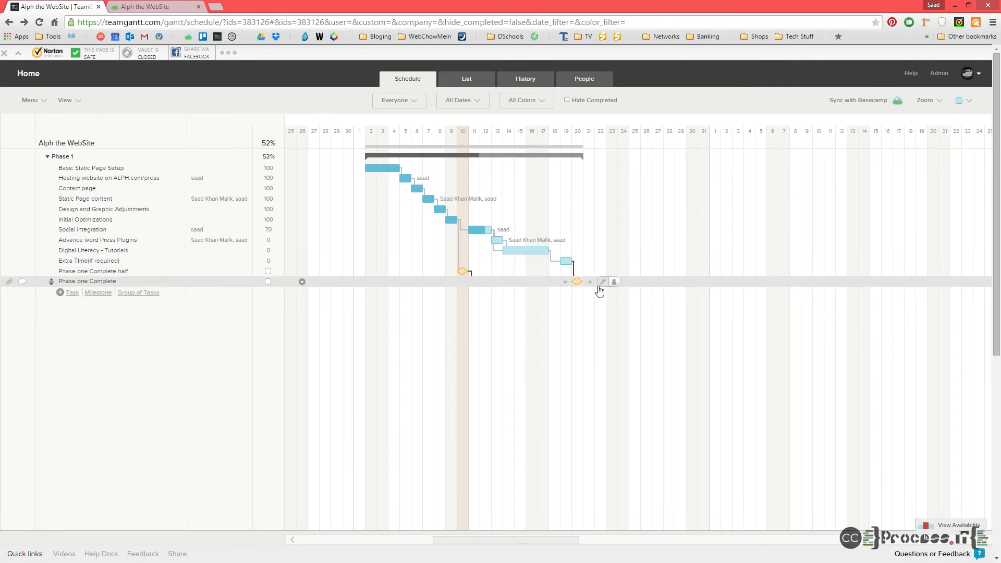
pyautogui.moveTo(461, 283); pyautogui.dragTo(575, 281)
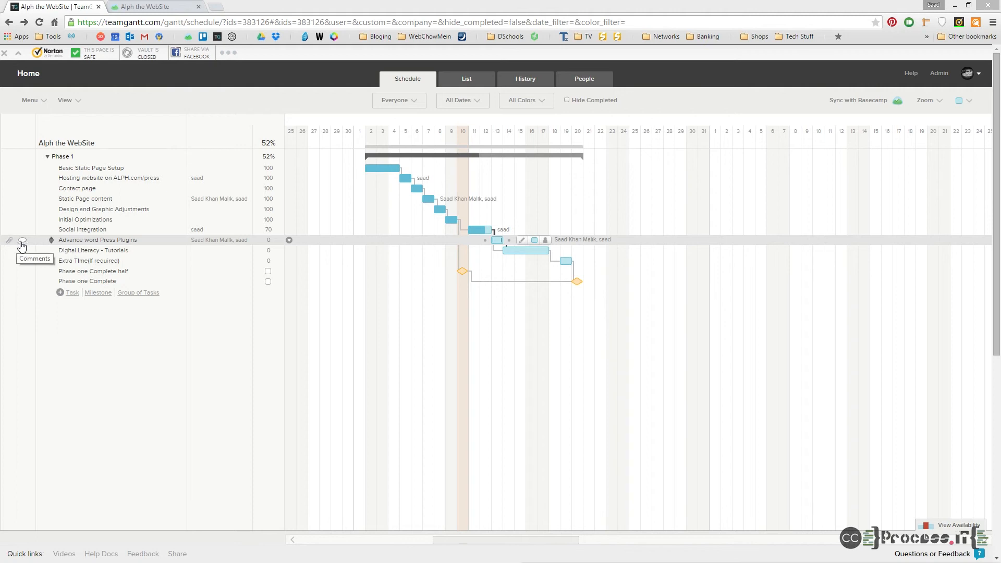
# Compare the to-dos and recent updates in Basecamp with the revised TeamGantt schedule, ending on the schedule
pyautogui.click(145, 6)
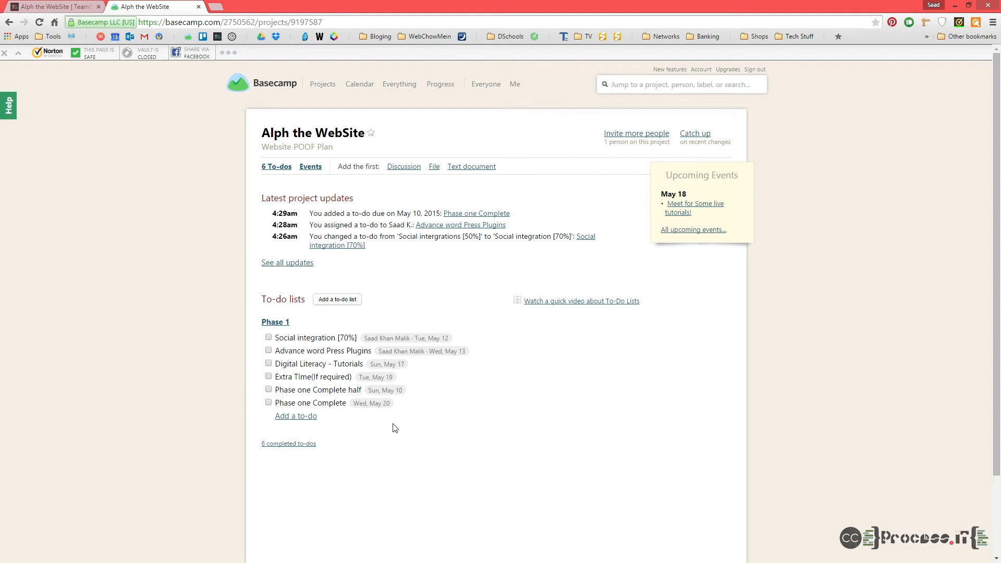
pyautogui.click(78, 12)
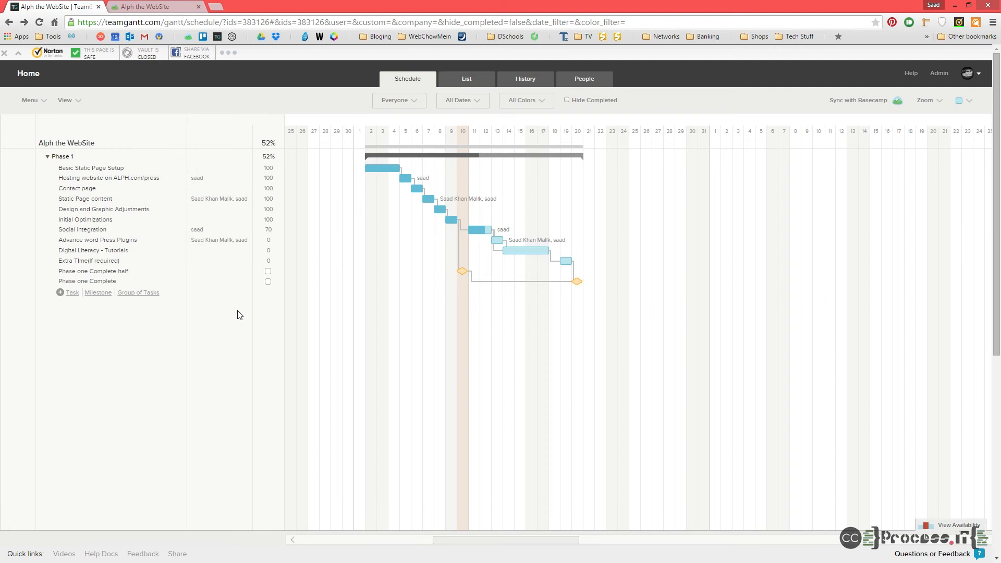
pyautogui.click(156, 6)
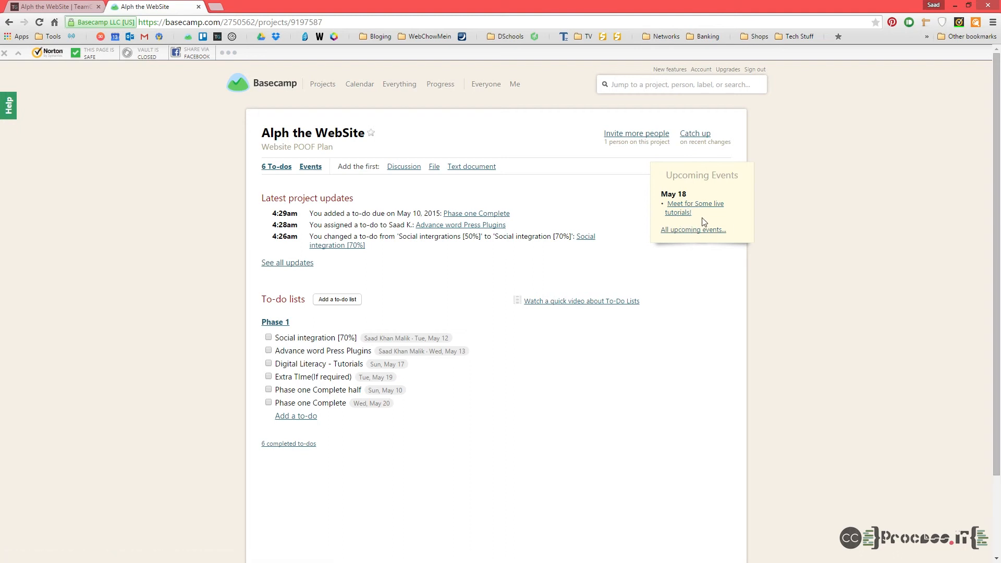
pyautogui.click(59, 6)
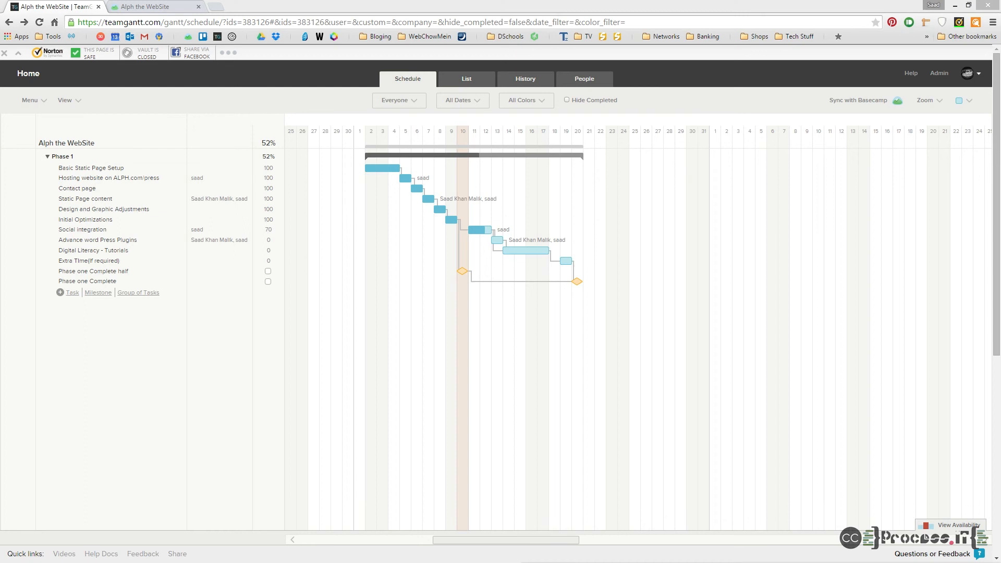
pyautogui.click(204, 378)
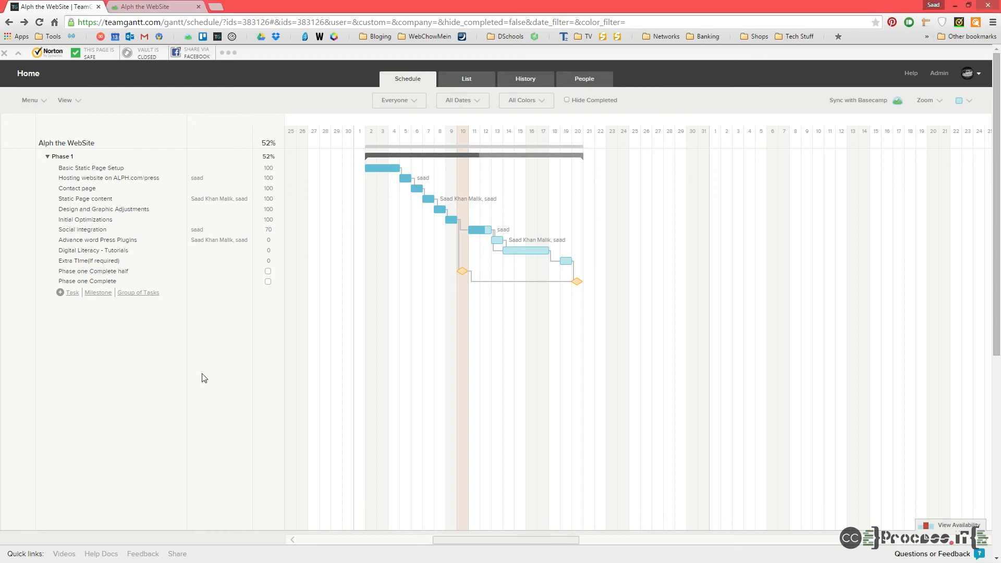